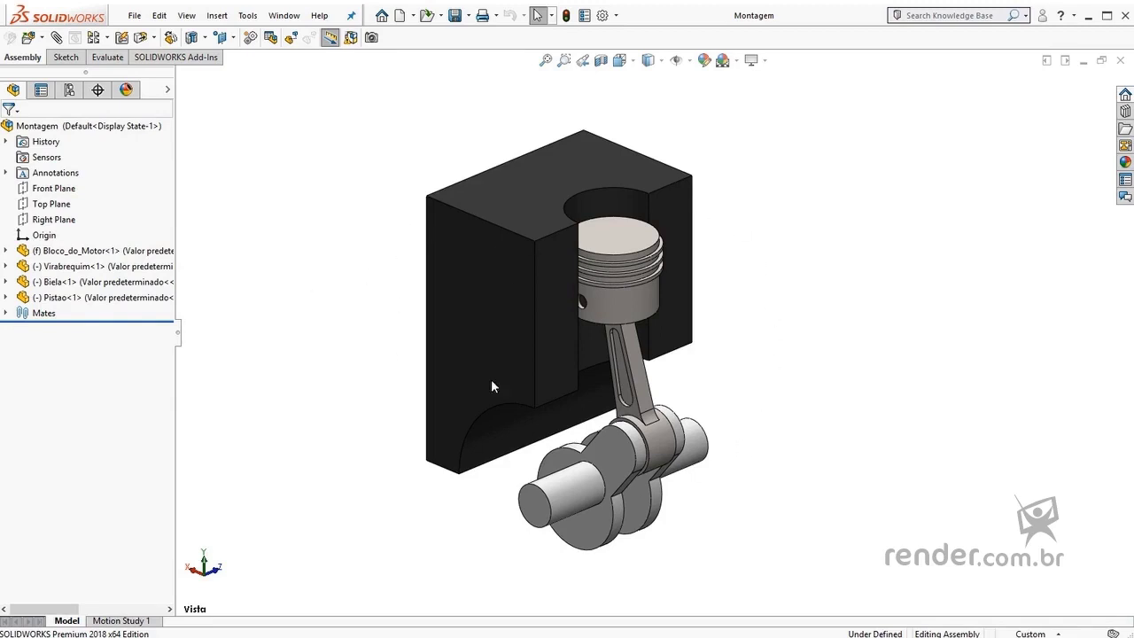
Drag the crankshaft to turn it so the connecting rod and piston follow, lowering the piston.
mouse_move(567, 492)
left_mouse_down()
mouse_move(504, 479)
mouse_move(630, 514)
mouse_move(658, 478)
mouse_move(663, 489)
left_mouse_up()
left_click(835, 372)
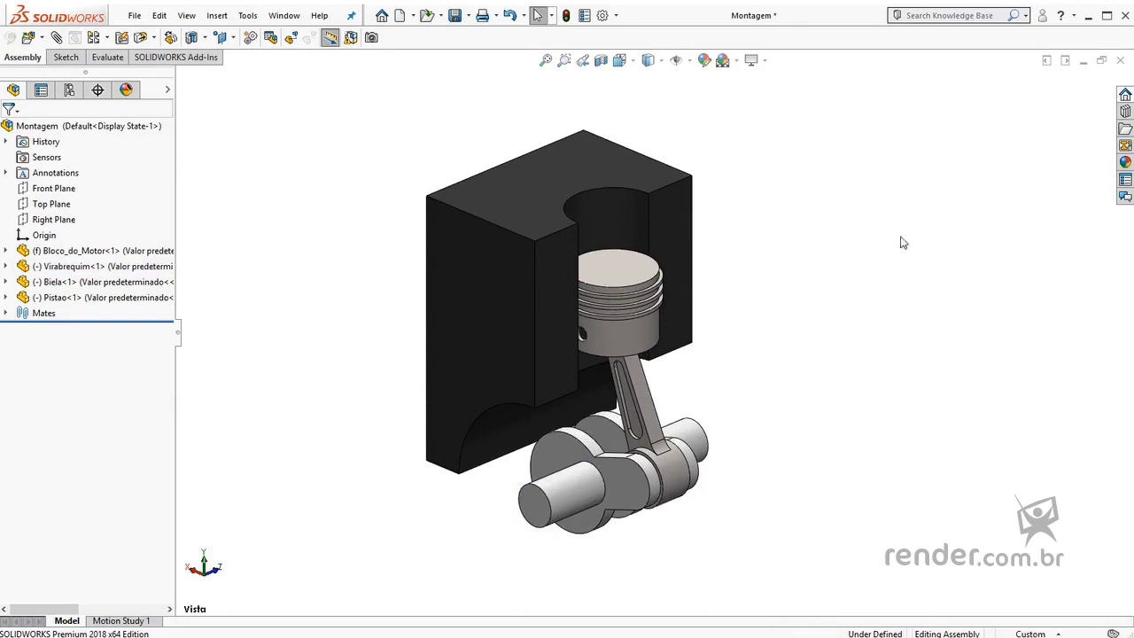
Close the engine assembly without saving and create a new Assembly document.
left_click(1120, 59)
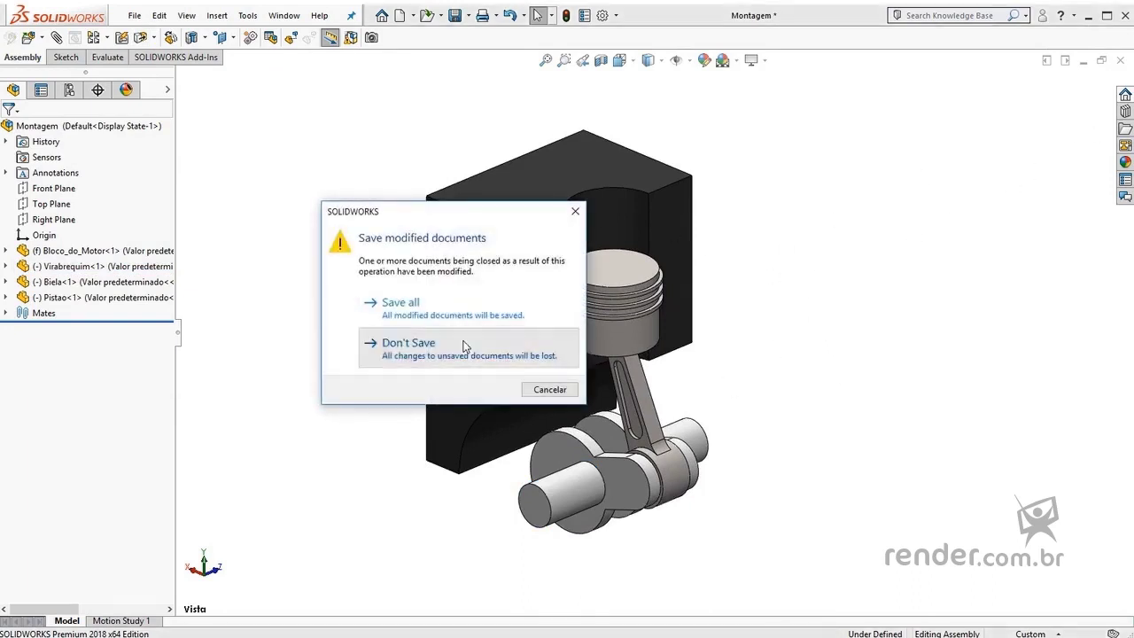
left_click(469, 347)
left_click(134, 15)
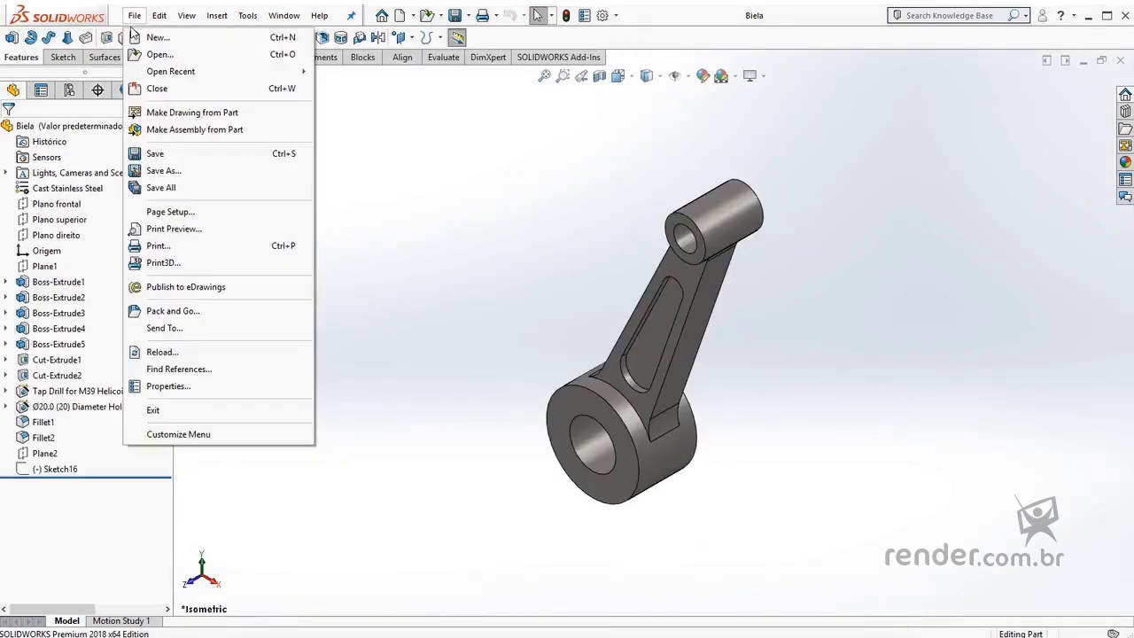
left_click(151, 35)
left_click(399, 254)
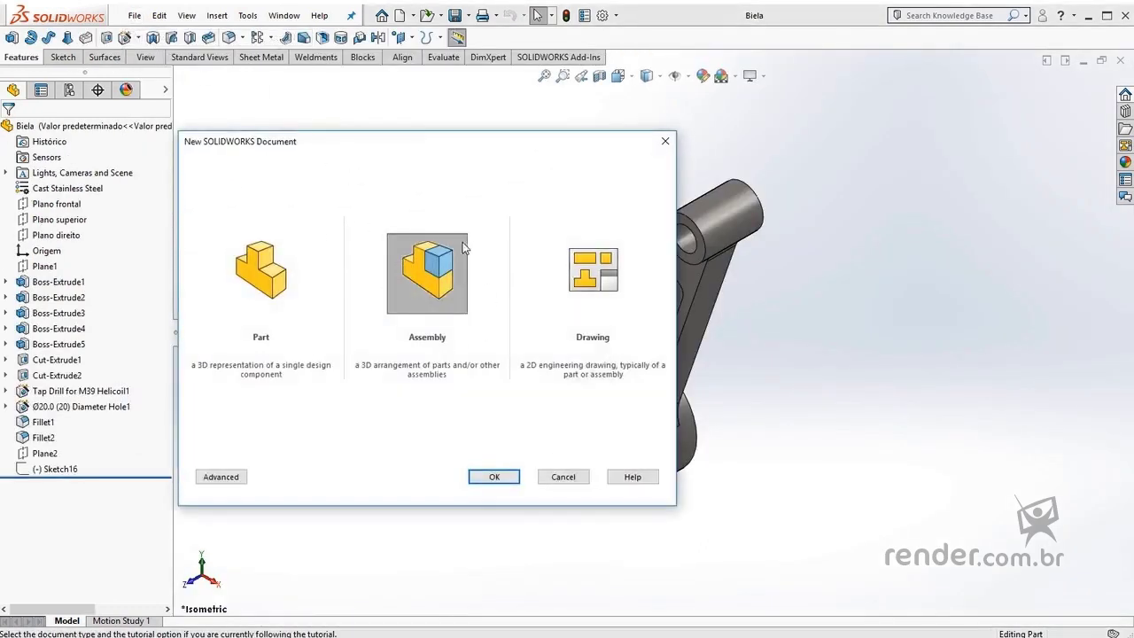
left_click(493, 477)
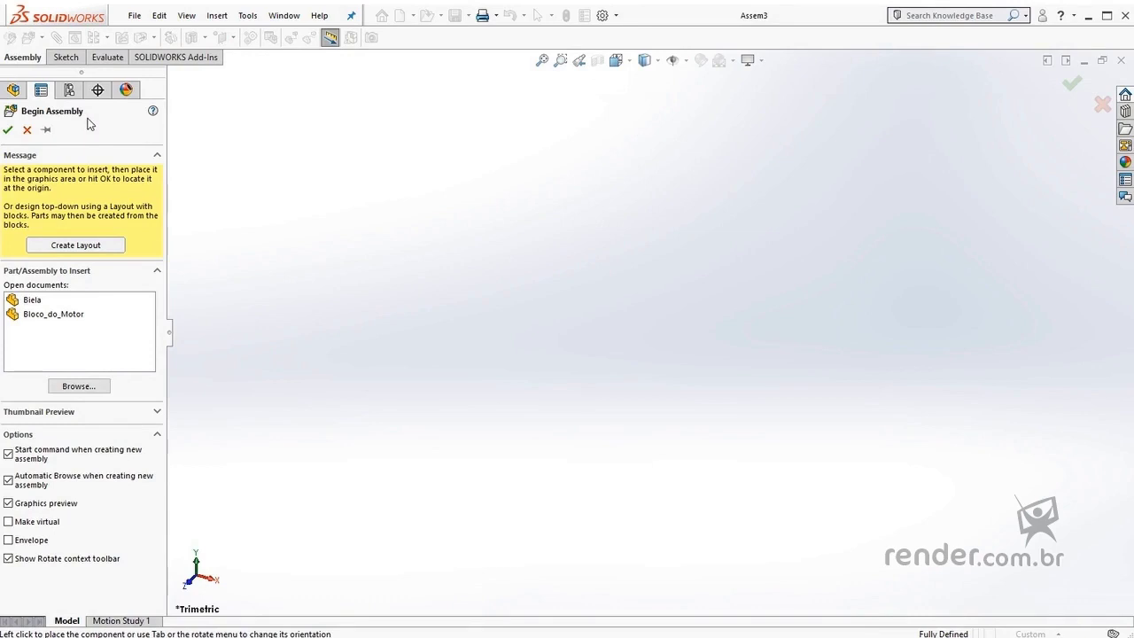
Place Bloco_do_Motor from the open documents as the first, fixed component of Assem3.
left_click(36, 322)
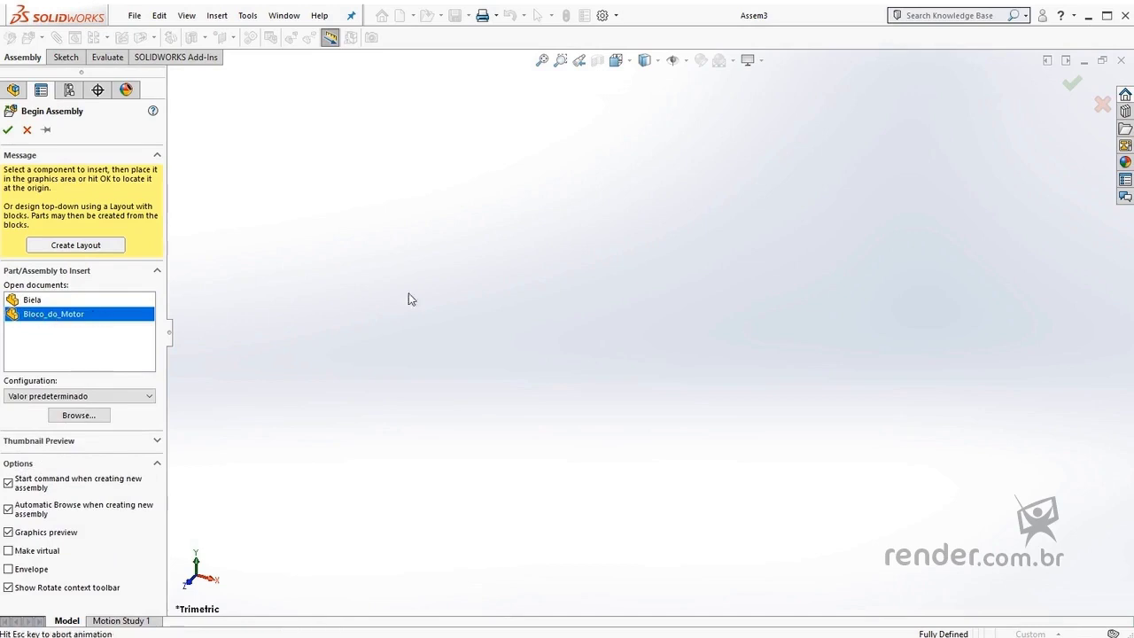
left_click(496, 290)
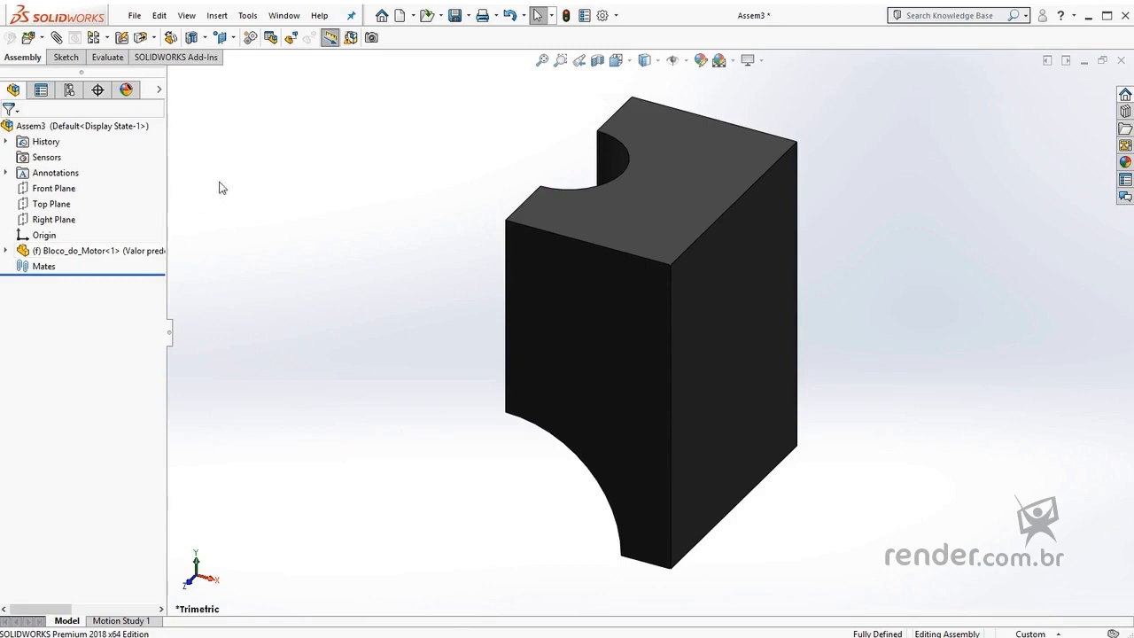
left_click(217, 15)
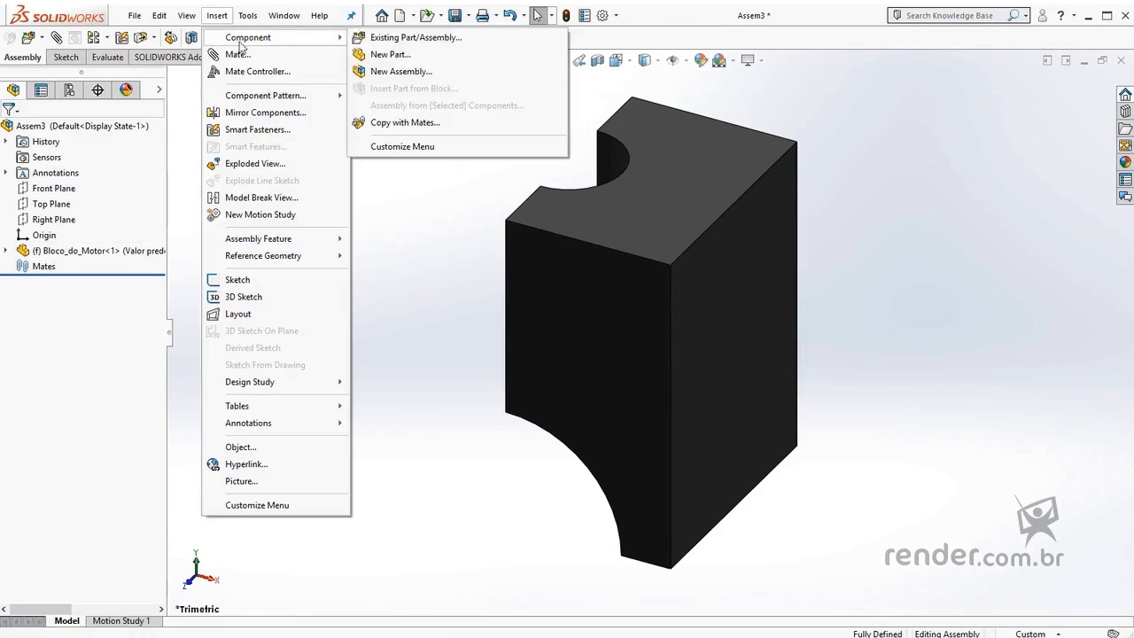
mouse_move(266, 37)
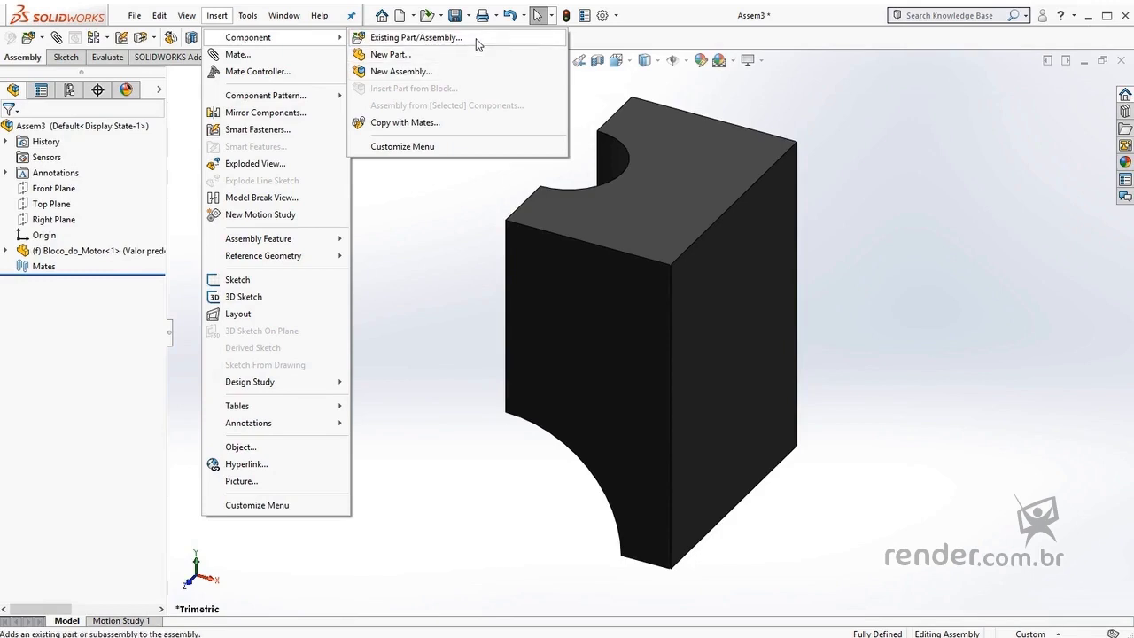
Browse to the Virabrequim part file, insert it, and position the crankshaft left of the block.
left_click(476, 38)
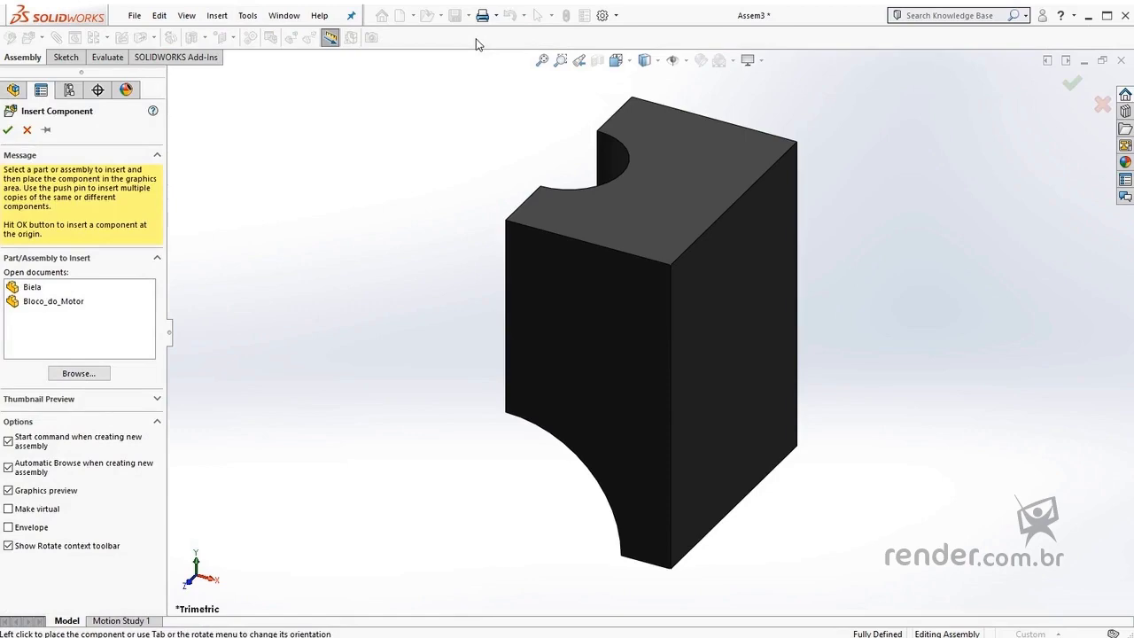
left_click(91, 377)
left_click(171, 180)
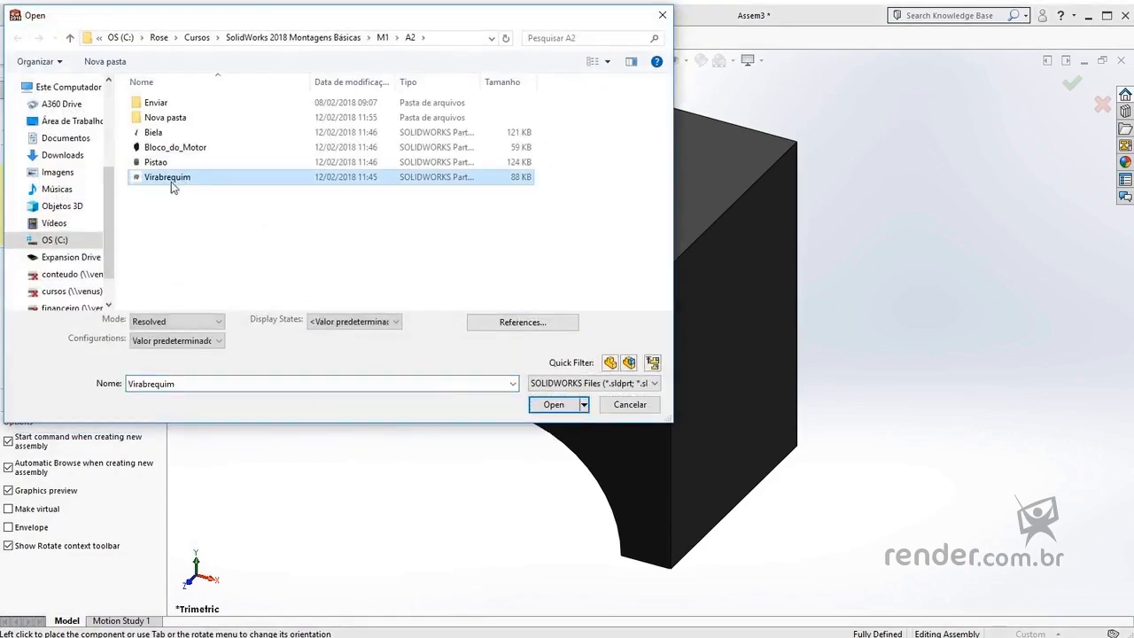
left_click(537, 405)
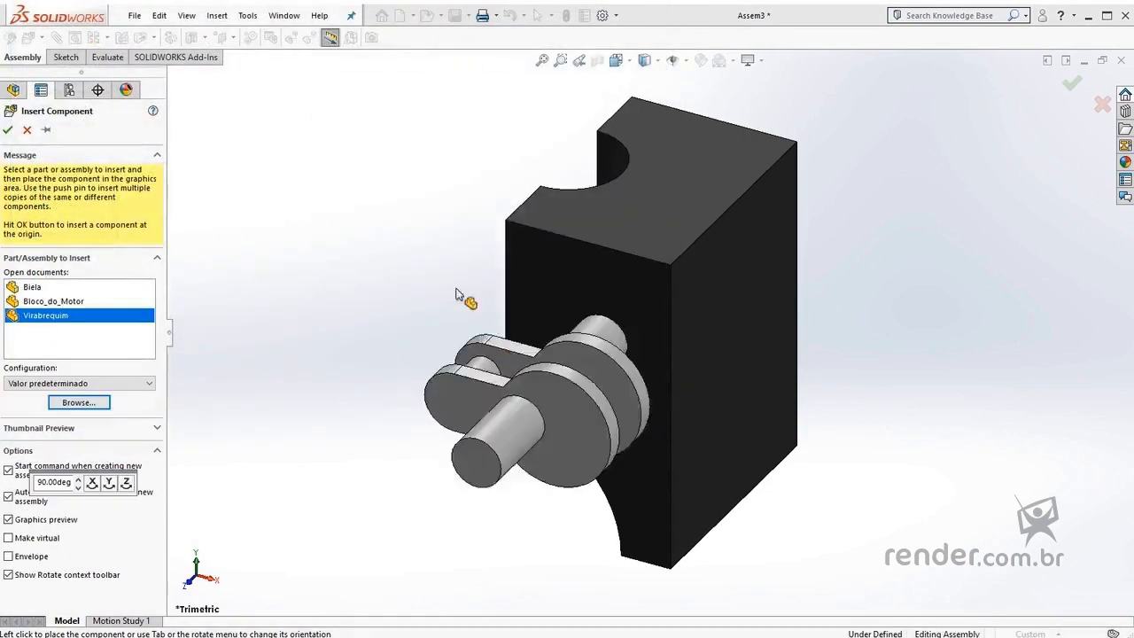
left_click(266, 202)
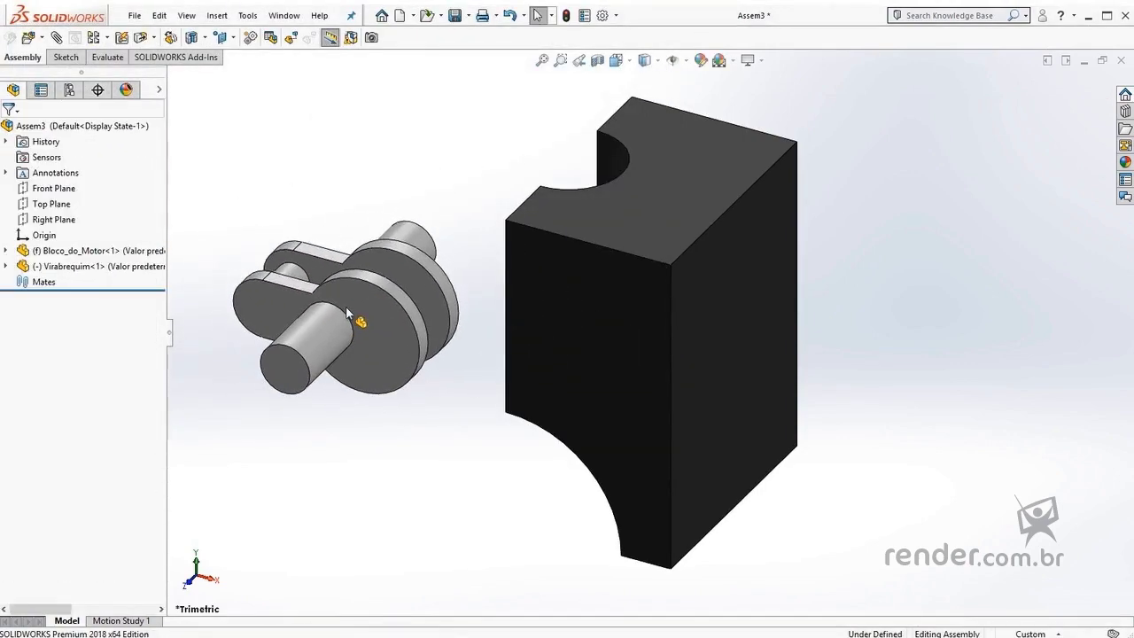
left_click(360, 302)
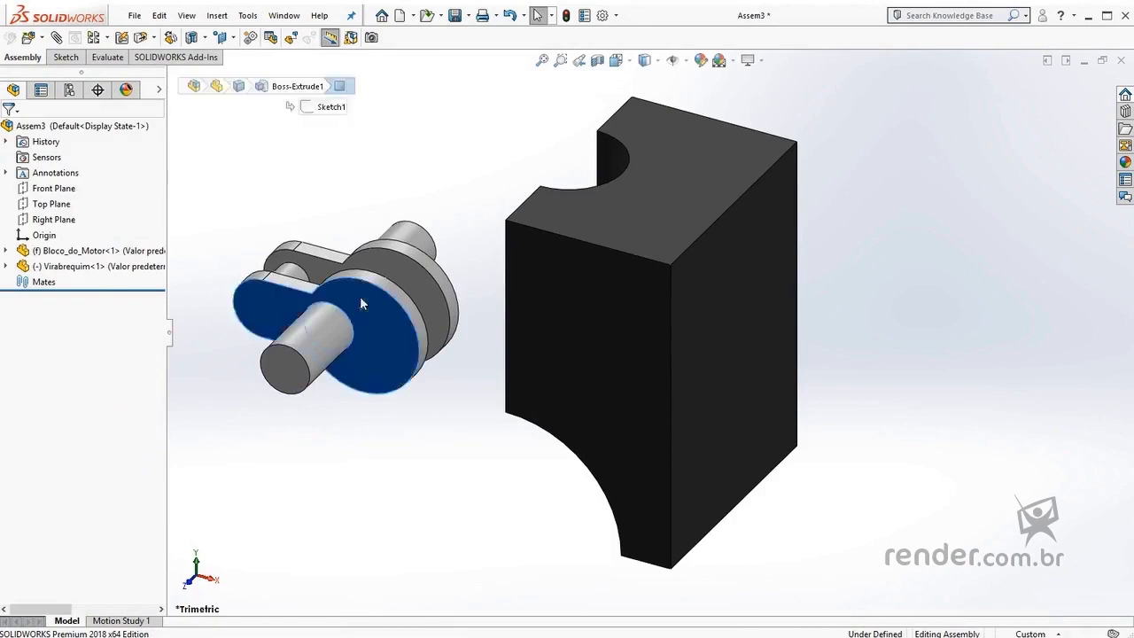
mouse_move(359, 296)
left_mouse_down()
mouse_move(456, 310)
mouse_move(404, 406)
left_mouse_up()
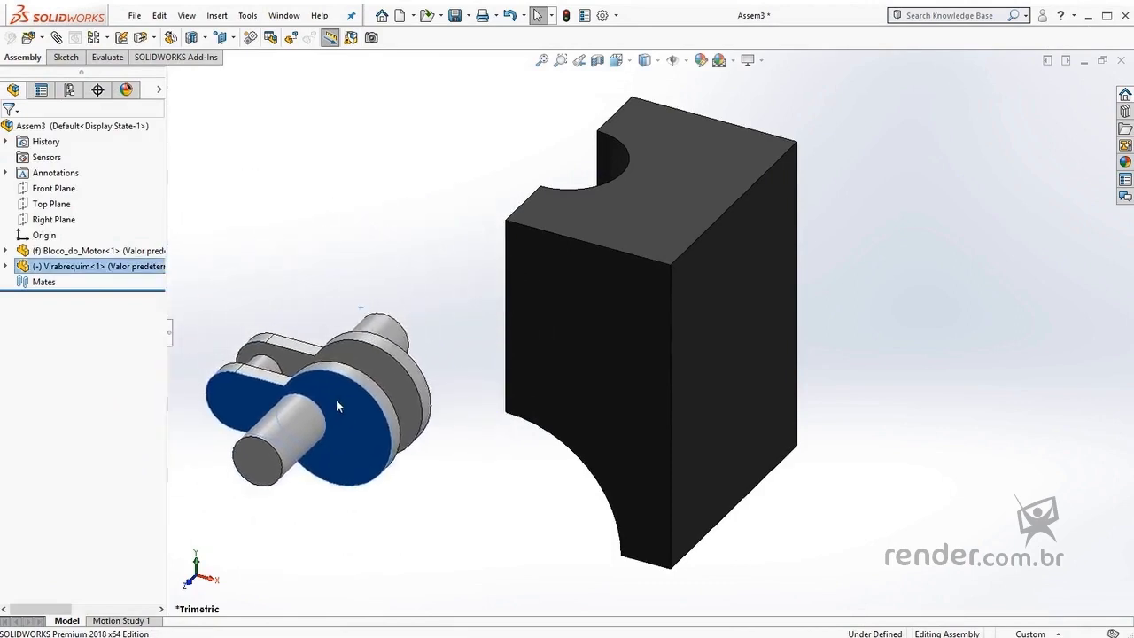
left_click(455, 379)
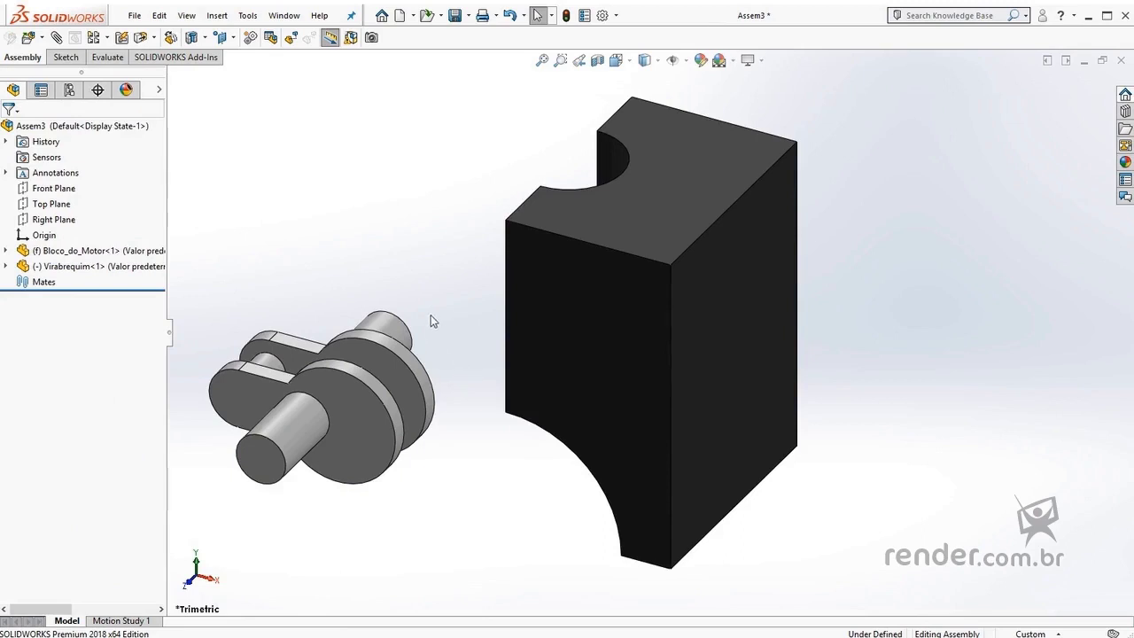
Tile the windows horizontally and drag Biela into Assem3, then maximize and fit the view.
left_click(284, 16)
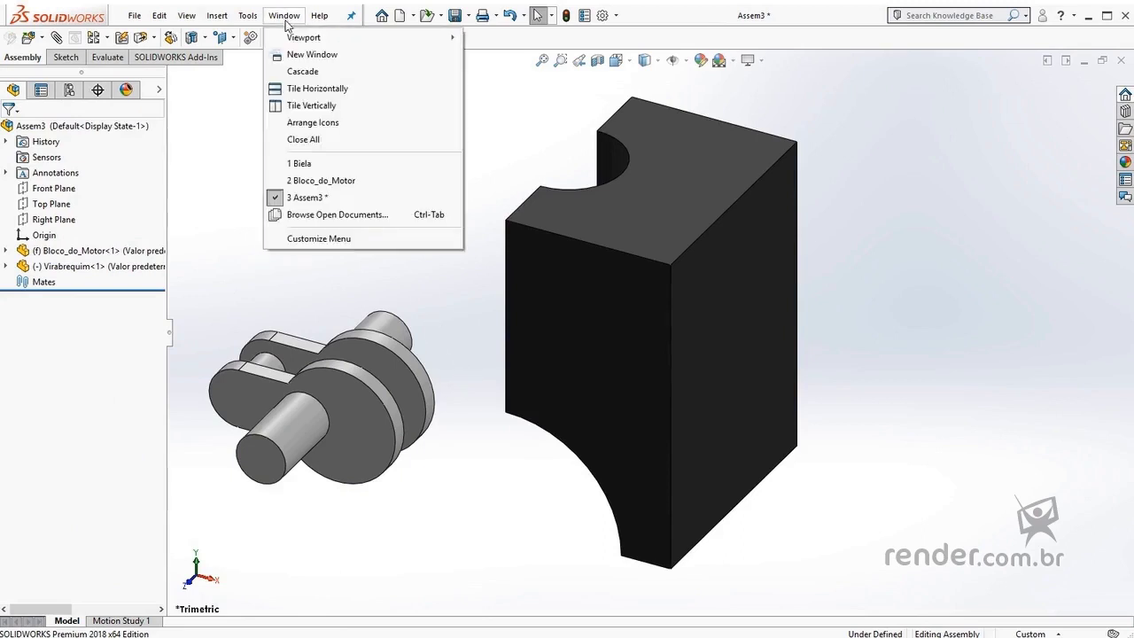
left_click(301, 88)
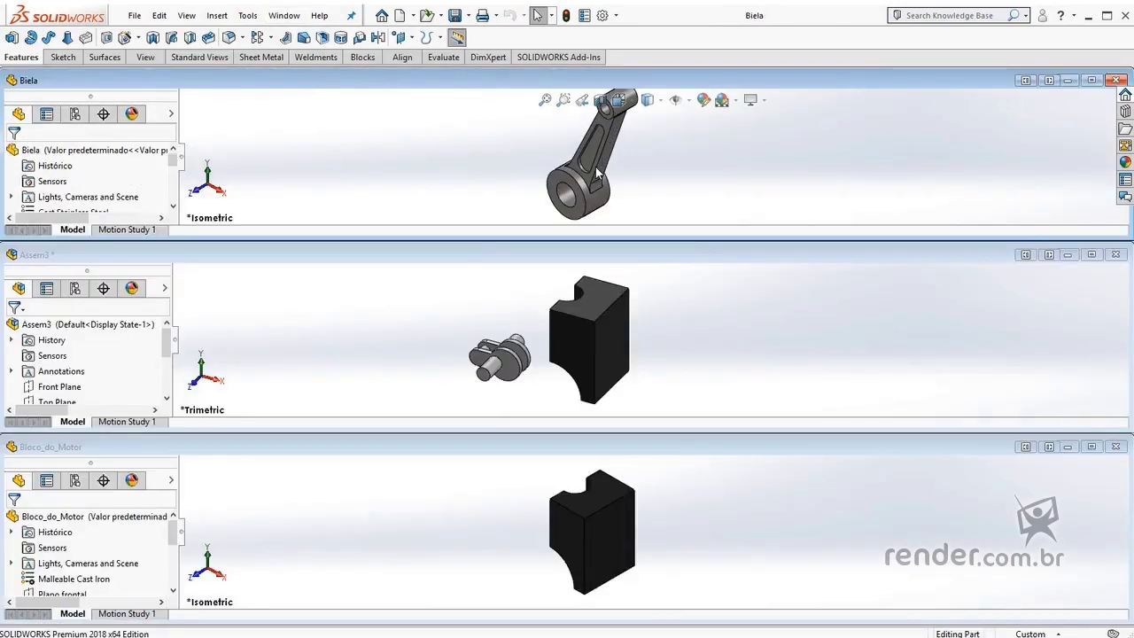
left_click_drag(597, 166, 384, 353)
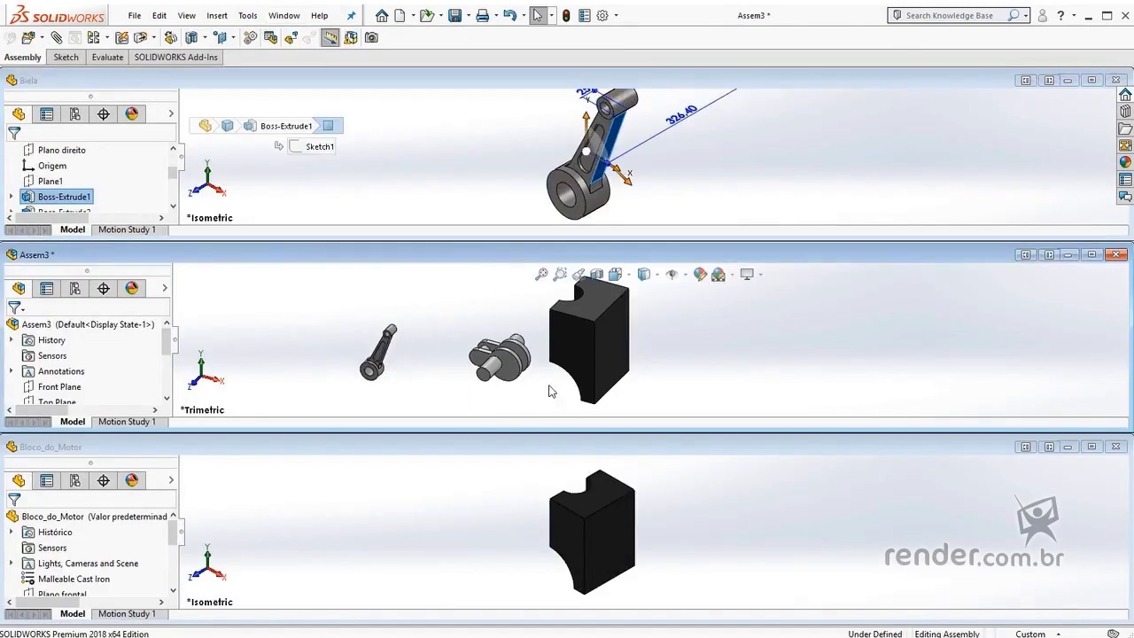
double_click(487, 255)
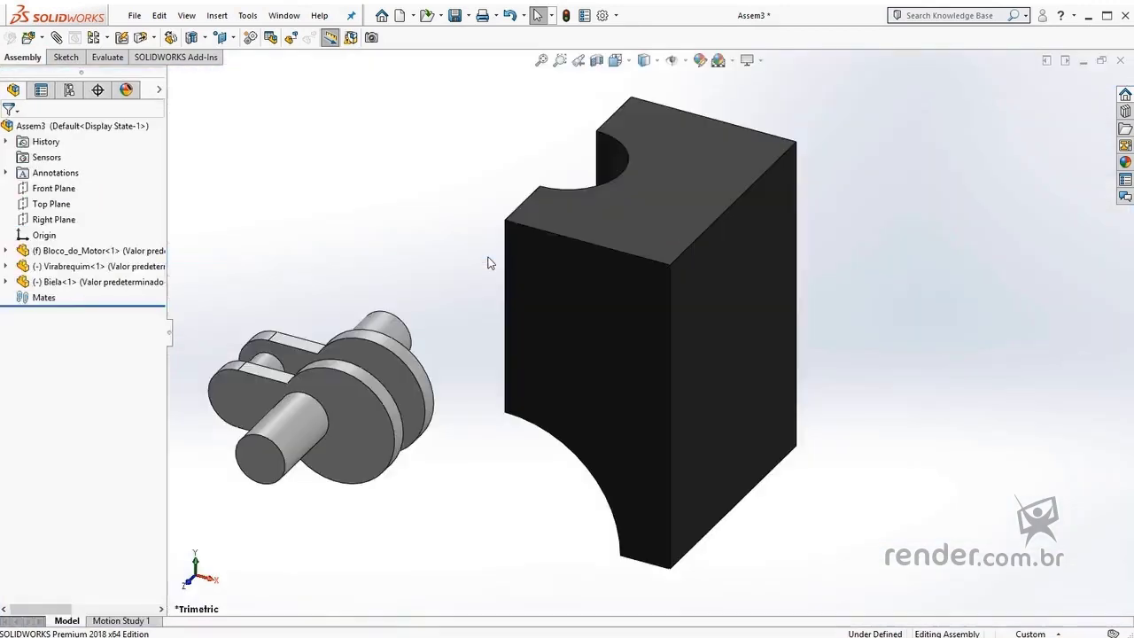
key("f")
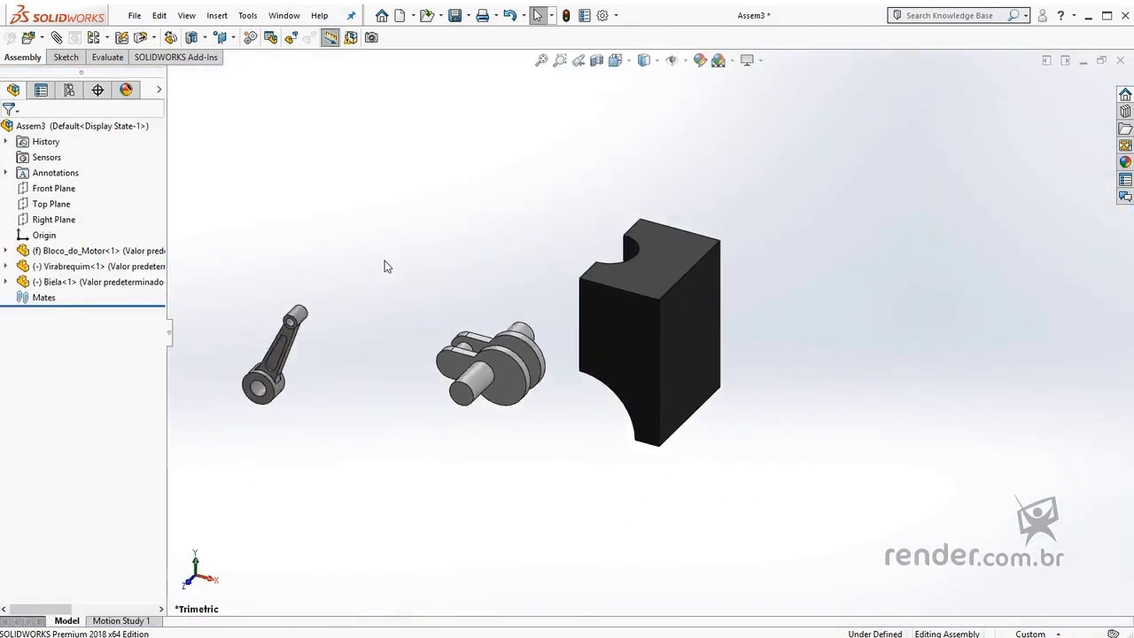
Drag the Pistao piston from File Explorer into the assembly above the block.
key("alt+Tab")
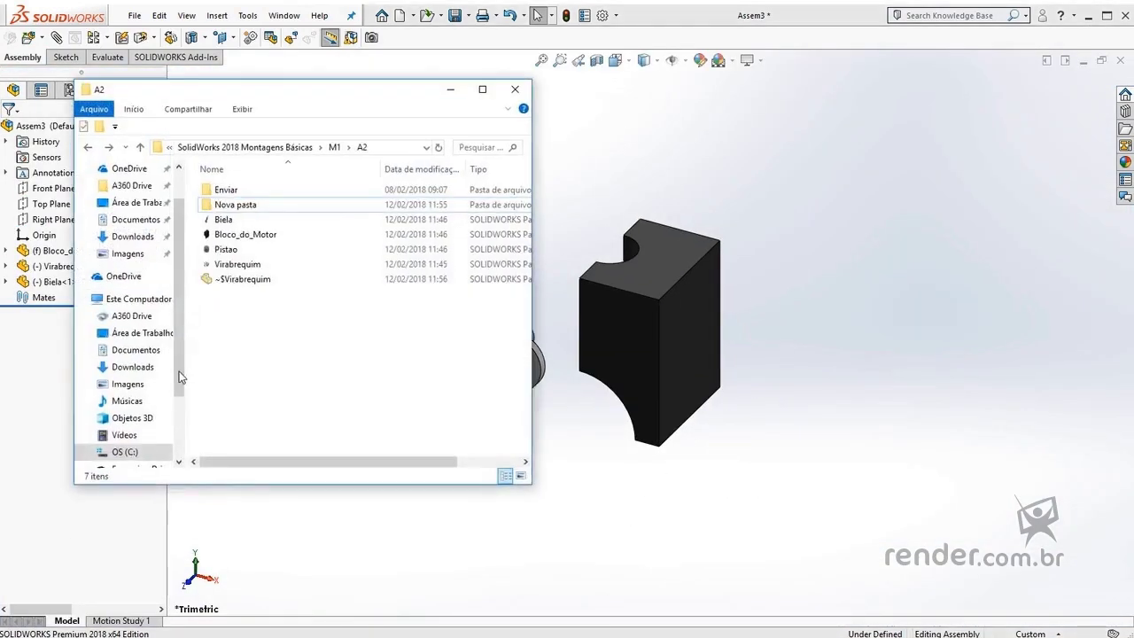
left_click_drag(221, 252, 643, 183)
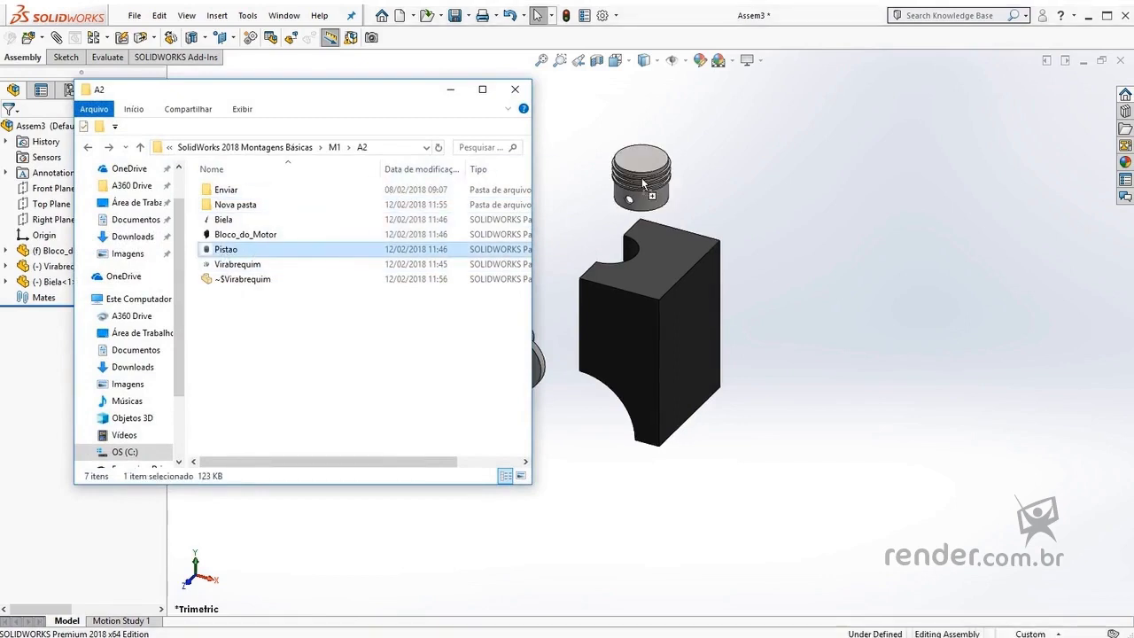
left_click(453, 90)
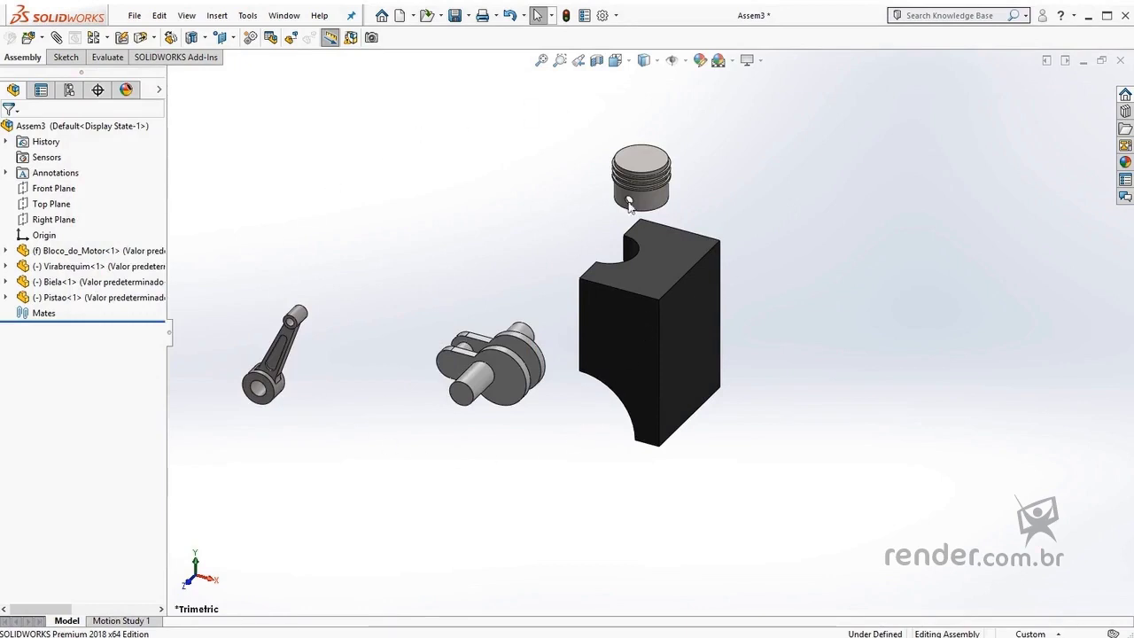
Ctrl-drag Biela<1> into the graphics area to make a second connecting rod copy.
left_click(62, 283)
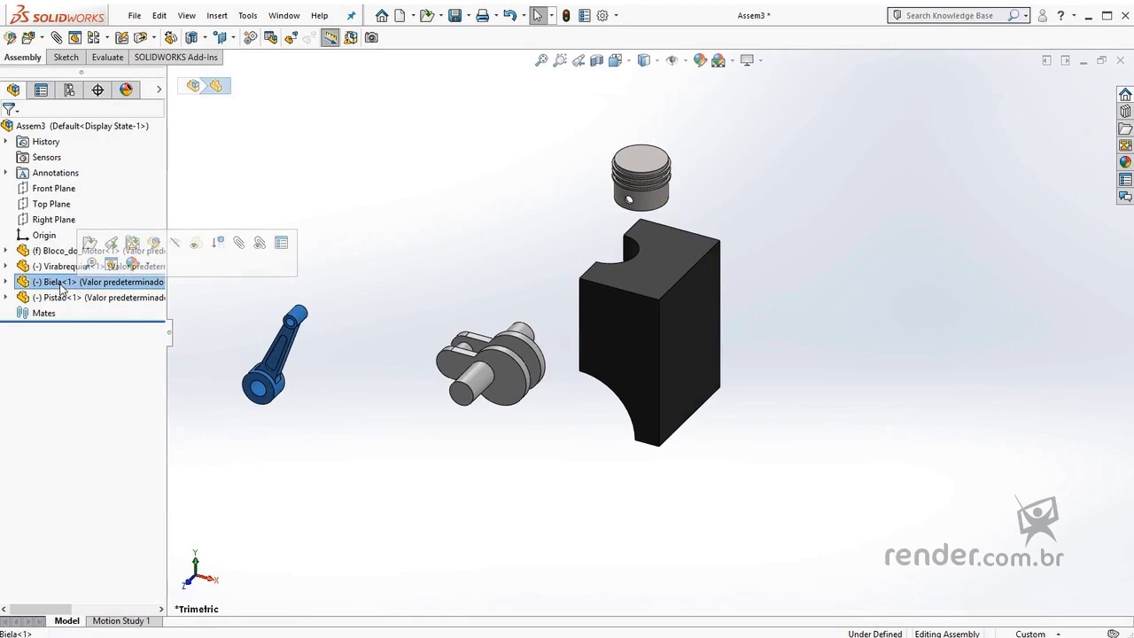
left_click_drag(62, 284, 415, 254, "ctrl")
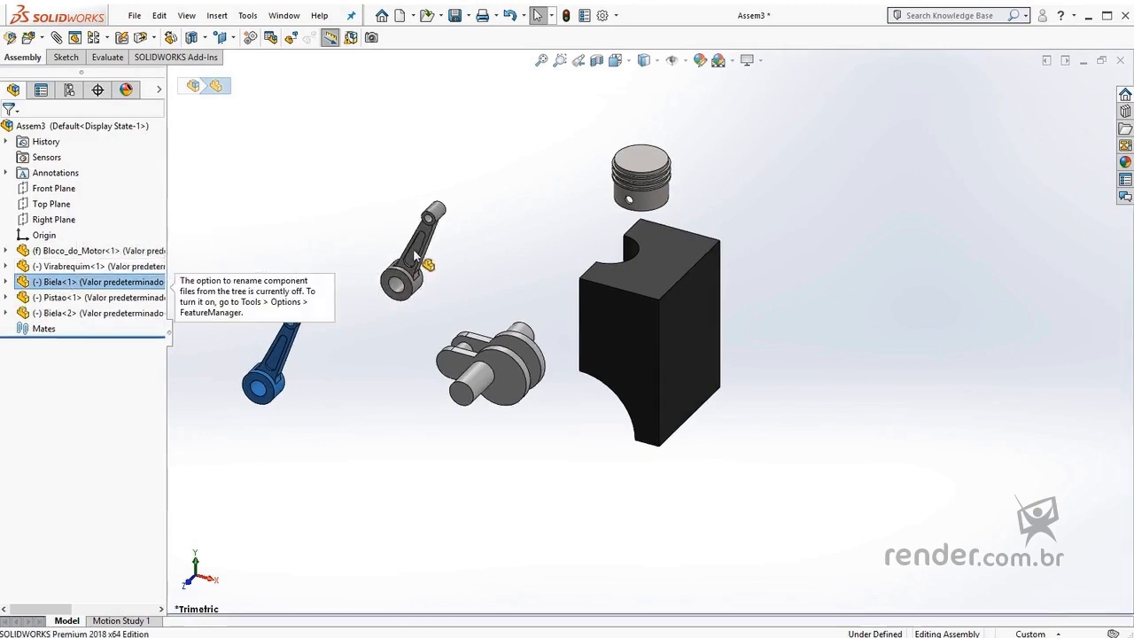
left_click(325, 210)
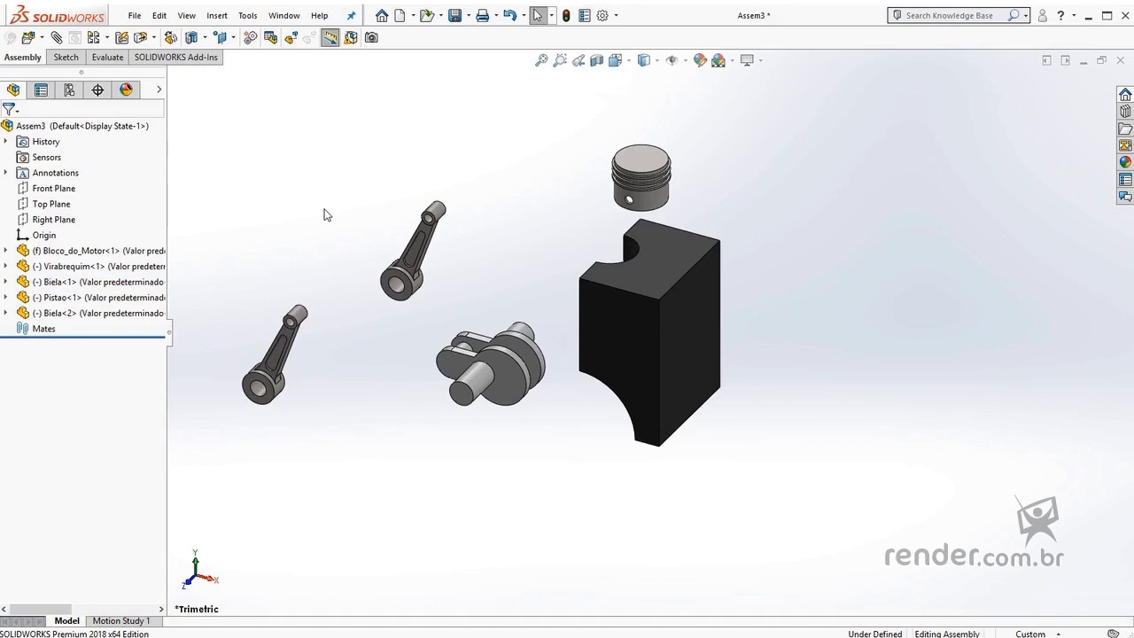
Ctrl-drag Virabrequim<1> to add a second crankshaft copy lower left.
scroll(440, 387, "down", 1)
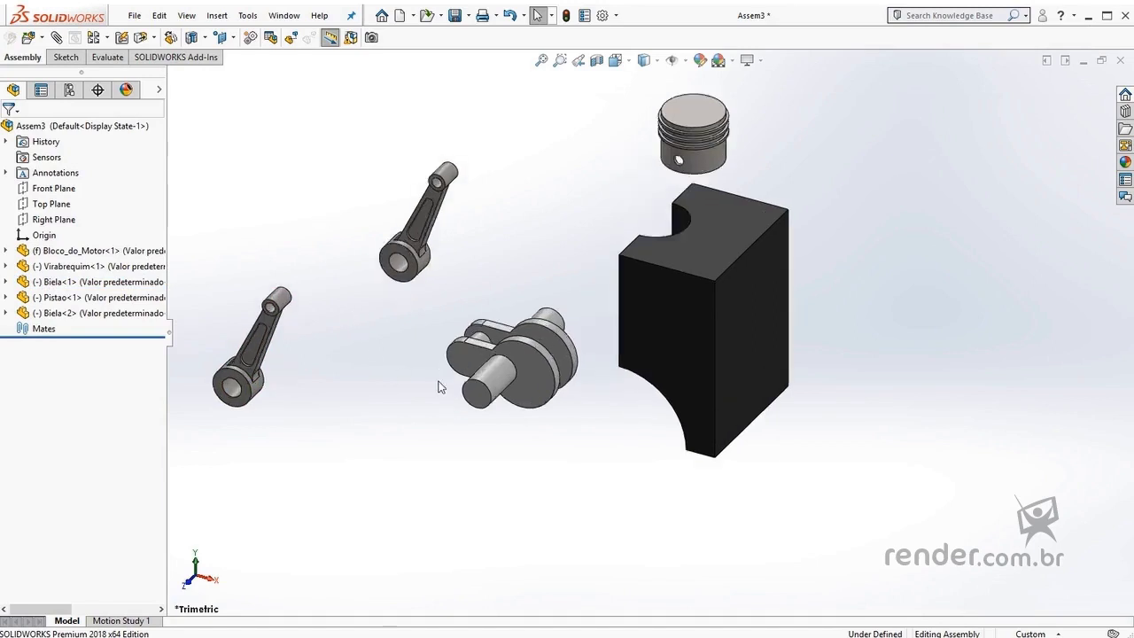
scroll(443, 386, "down", 1)
left_click(492, 360)
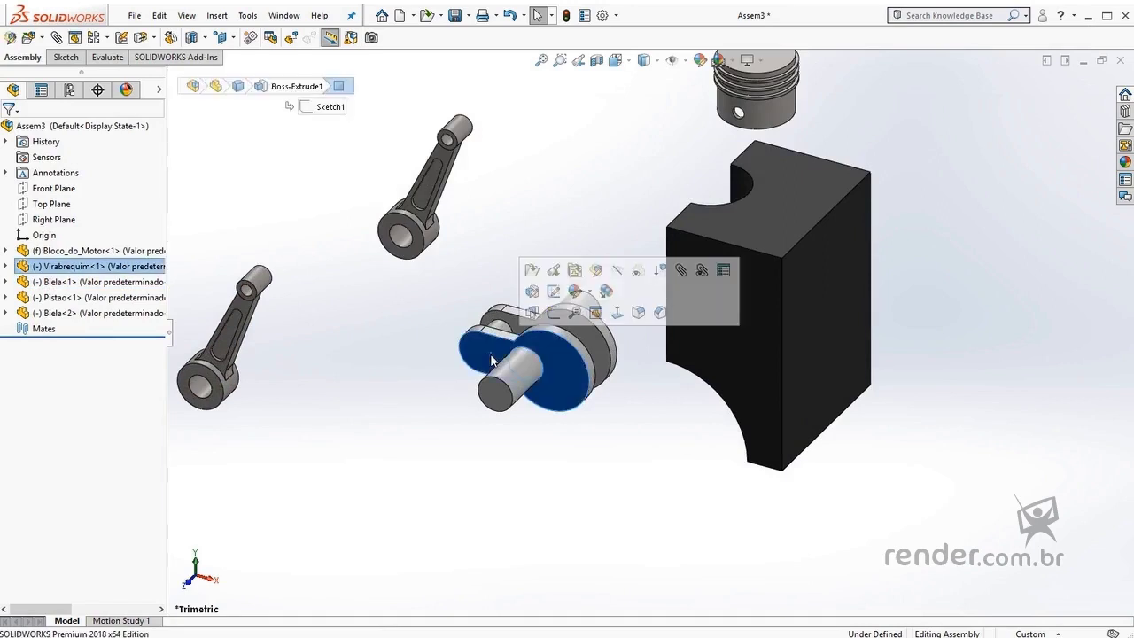
mouse_move(493, 361)
left_mouse_down()
mouse_move(500, 337)
mouse_move(393, 429)
left_mouse_up()
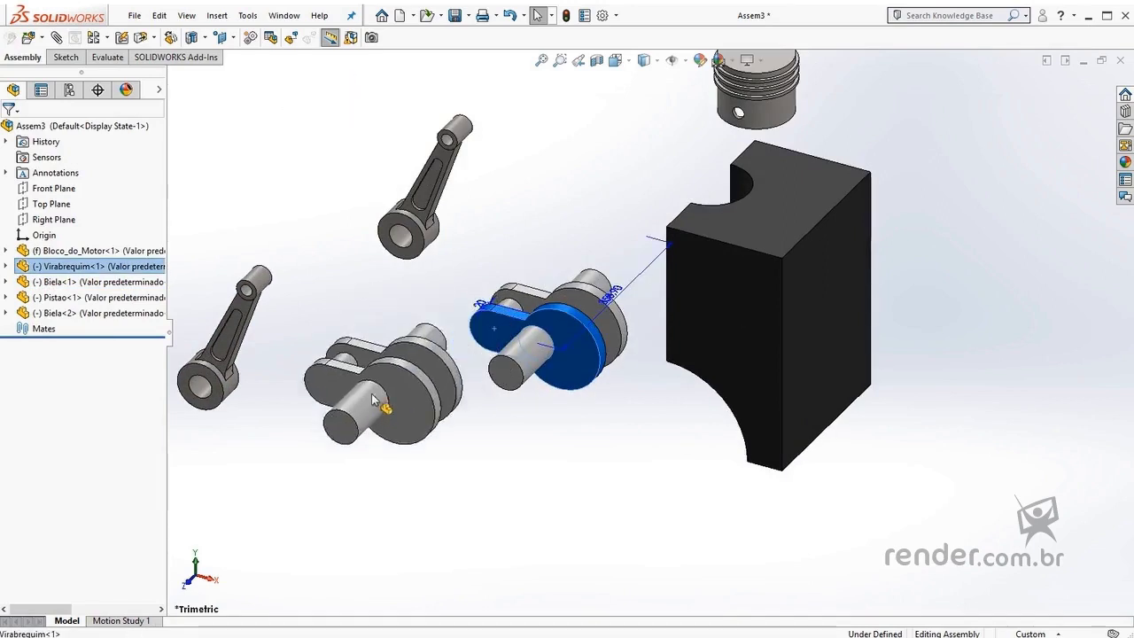
left_click(509, 465)
Open the Montagem assembly from the Nova pasta folder.
key("f")
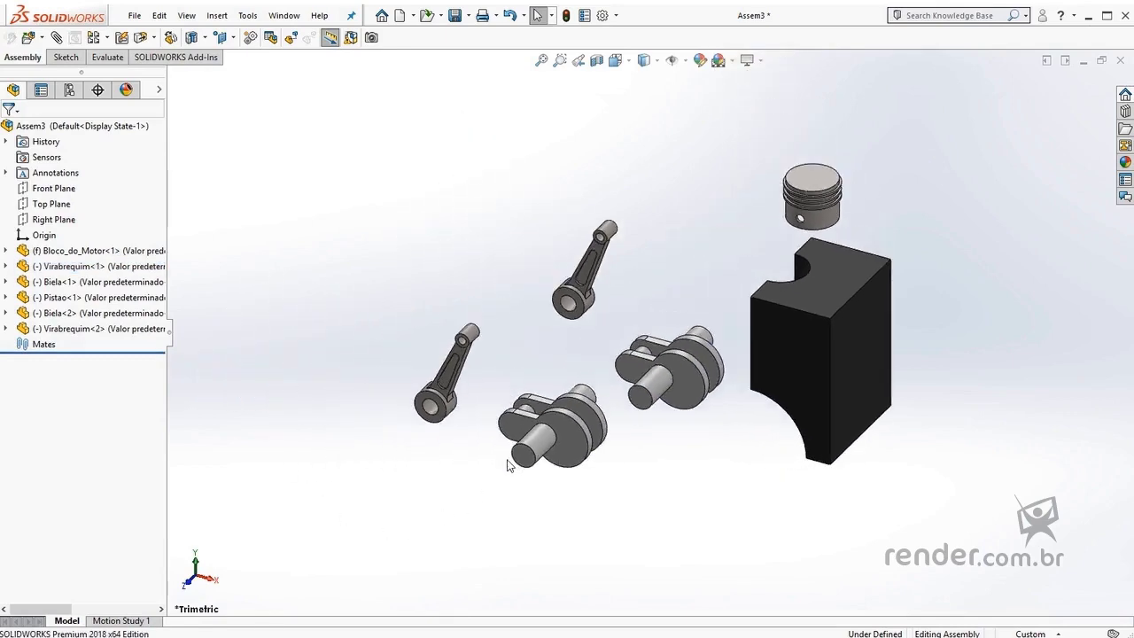
left_click(424, 19)
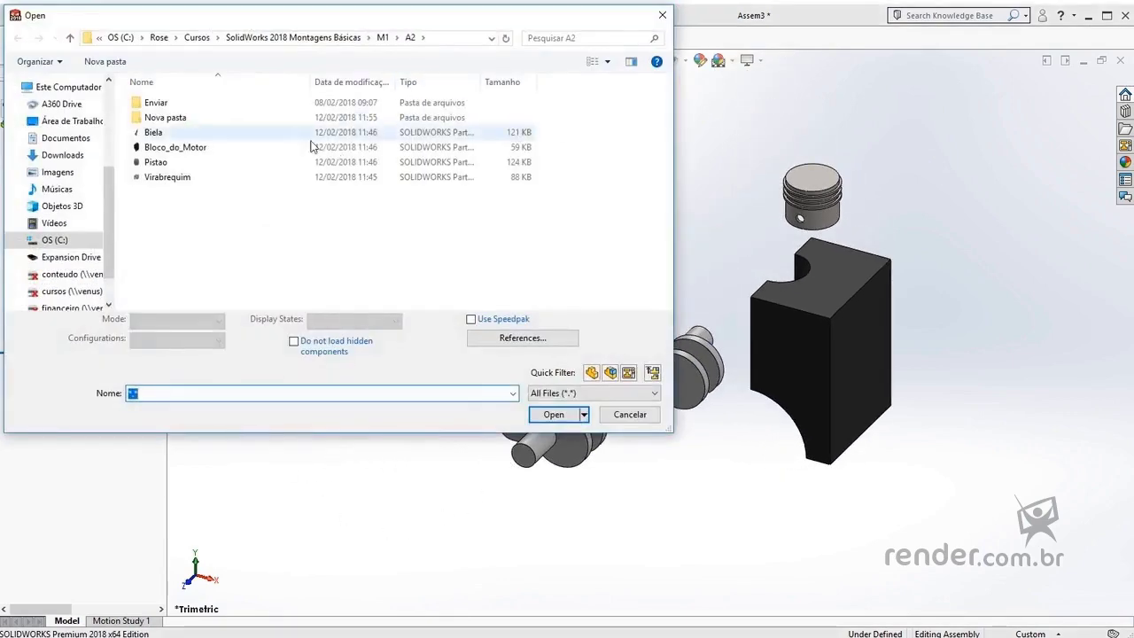
double_click(206, 118)
left_click(166, 132)
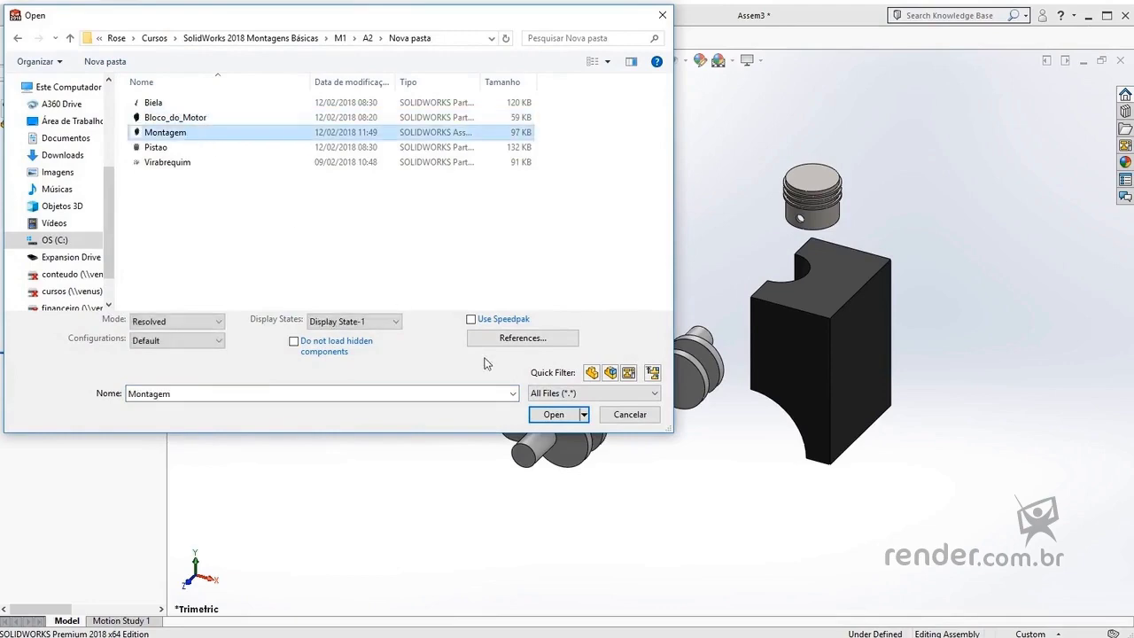
left_click(540, 414)
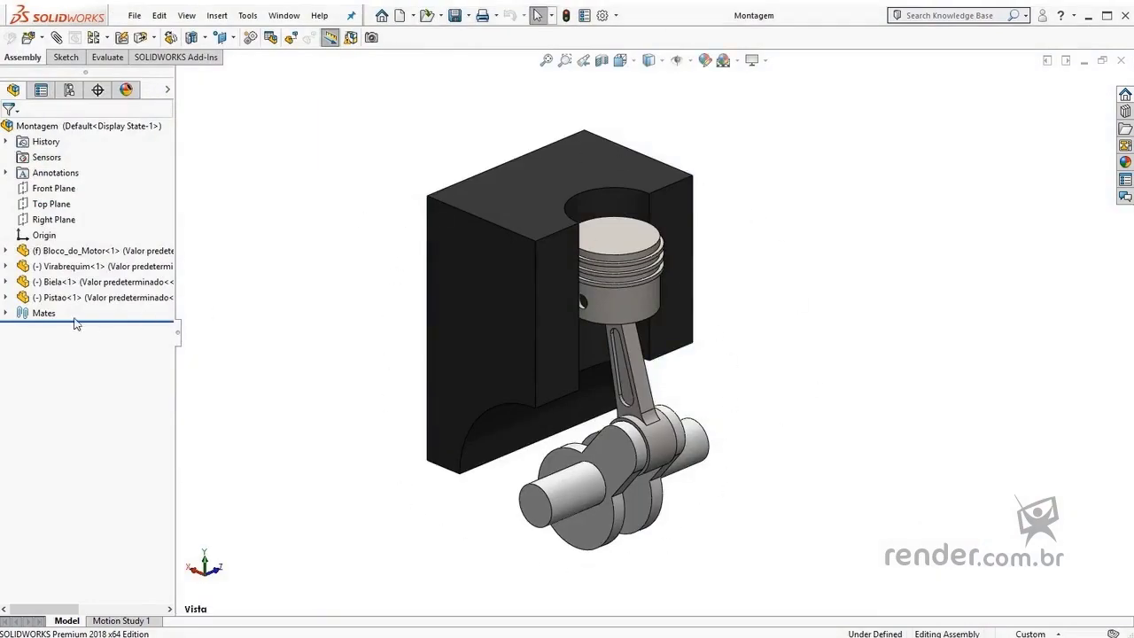
Expand the Mates folder and turn the crankshaft, raising the piston in the block.
left_click(6, 312)
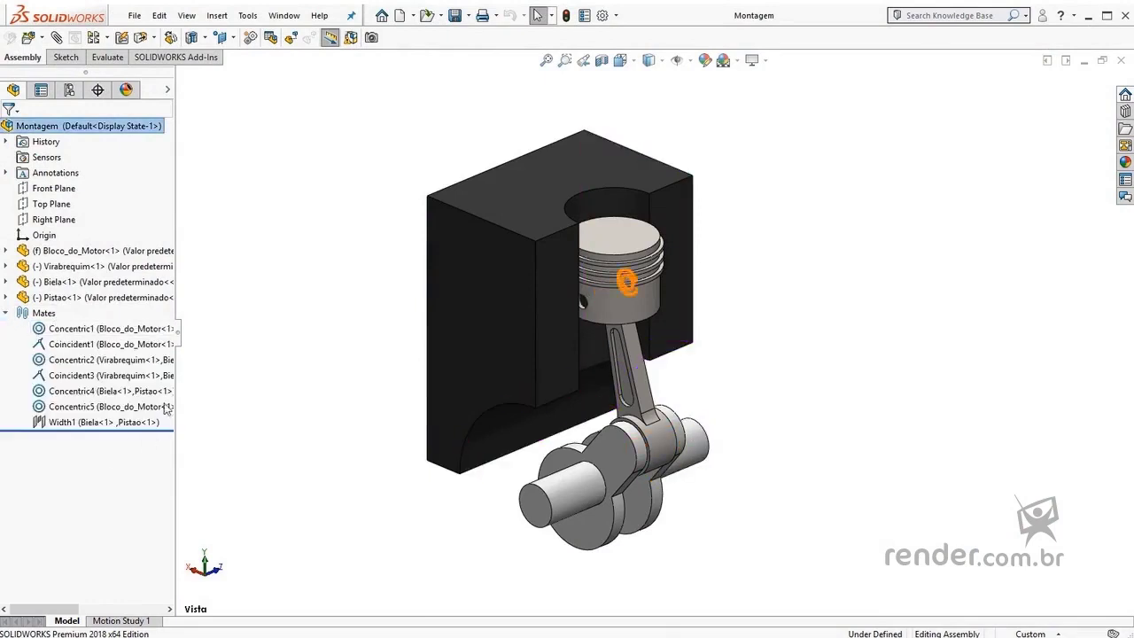
mouse_move(576, 528)
left_mouse_down()
mouse_move(527, 524)
mouse_move(531, 465)
mouse_move(570, 530)
mouse_move(576, 496)
left_mouse_up()
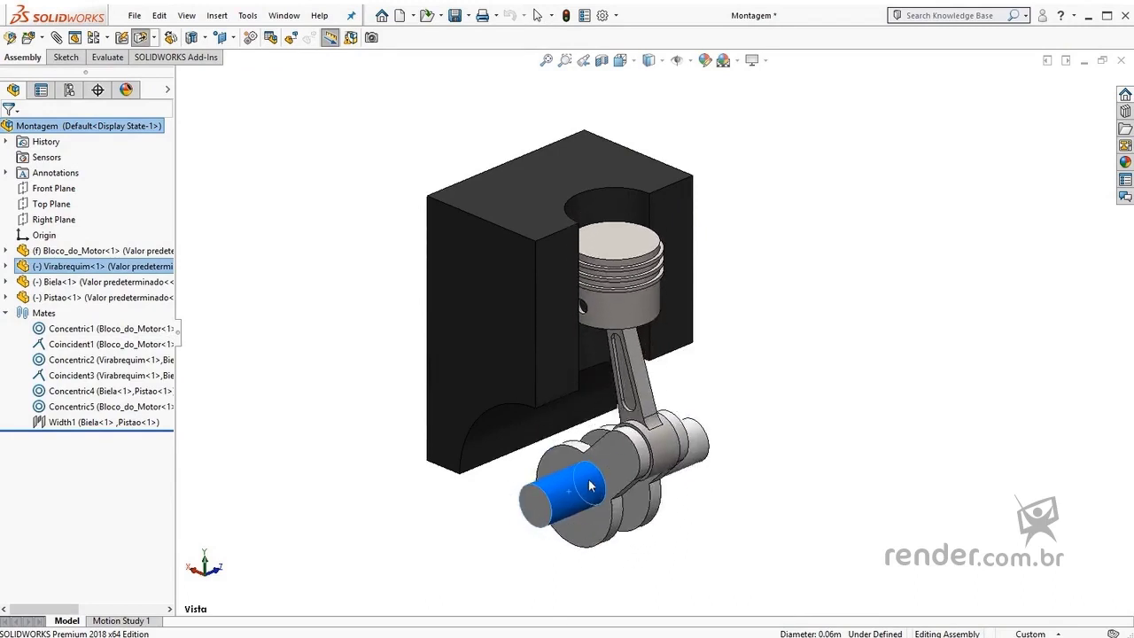
left_click(791, 486)
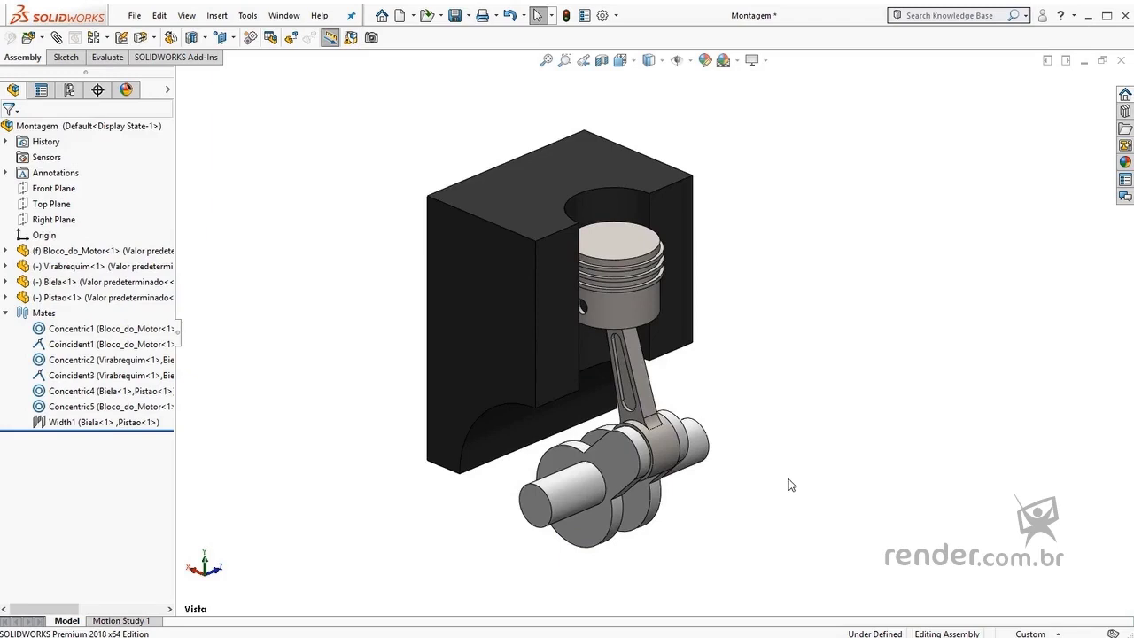
left_click(247, 15)
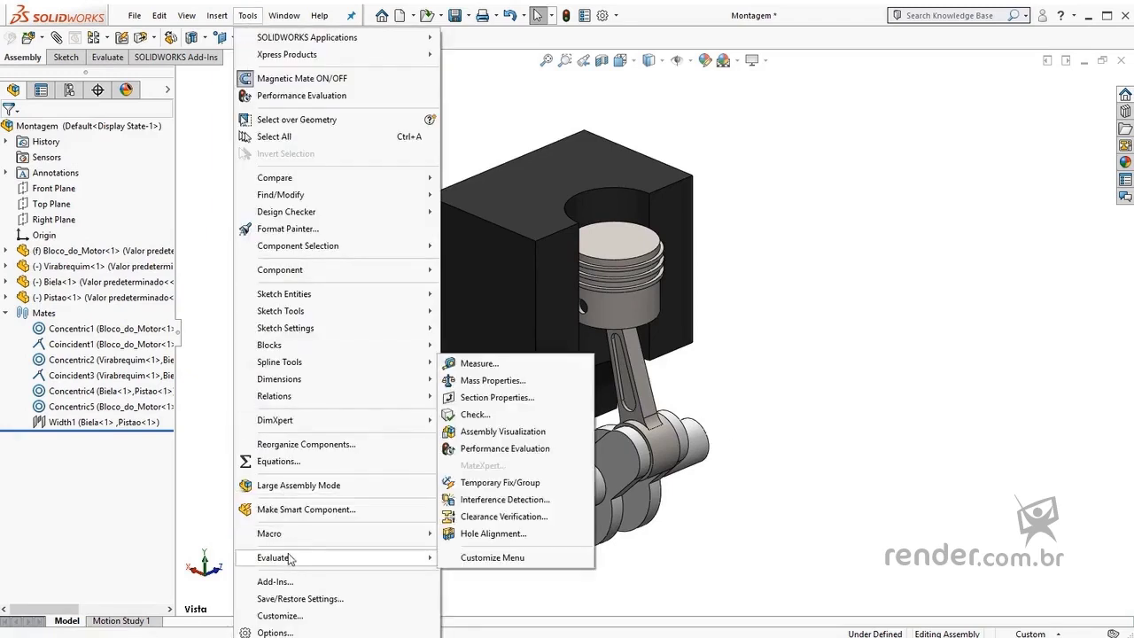
mouse_move(273, 557)
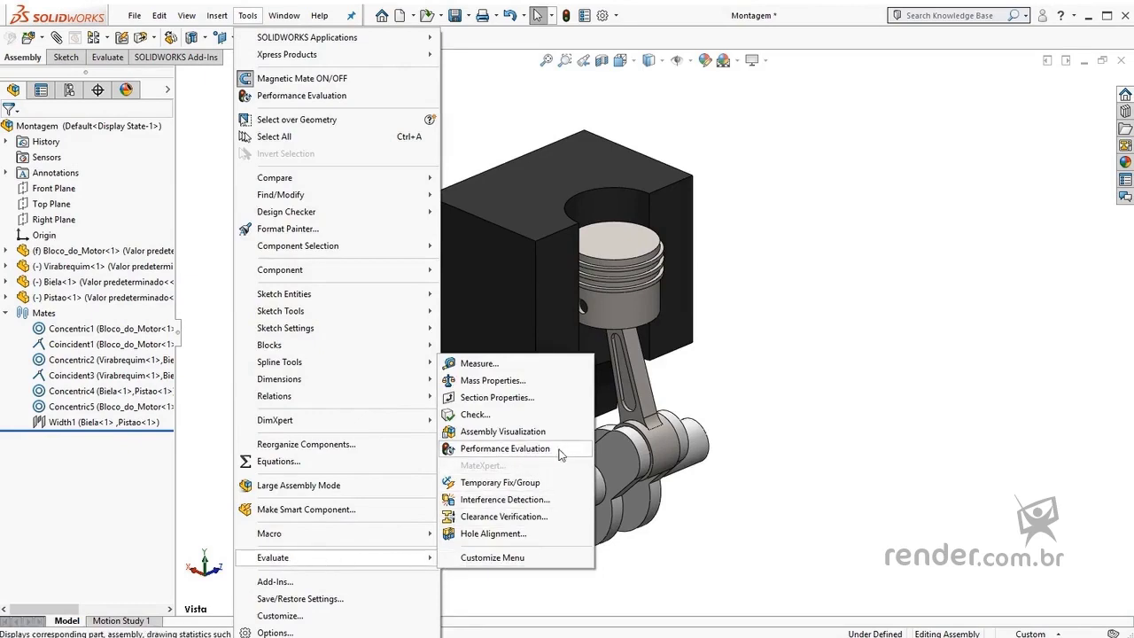
Run Performance Evaluation, review statistics showing 4 components and 7 mates, then close the report.
left_click(574, 454)
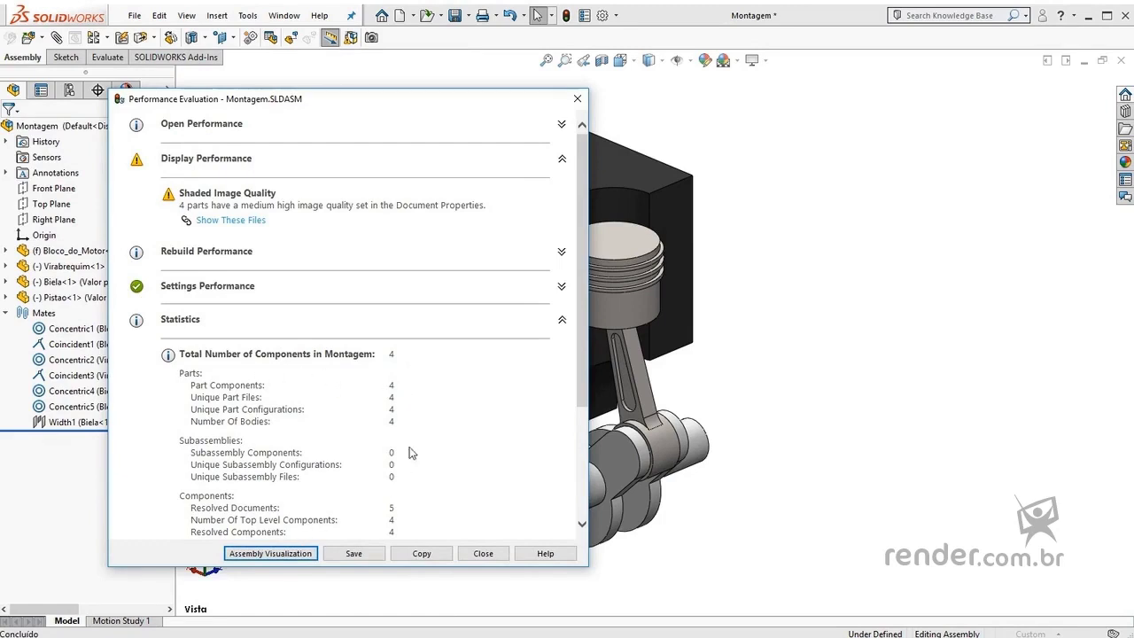
scroll(435, 430, "down", 1)
scroll(437, 431, "down", 2)
scroll(437, 432, "down", 1)
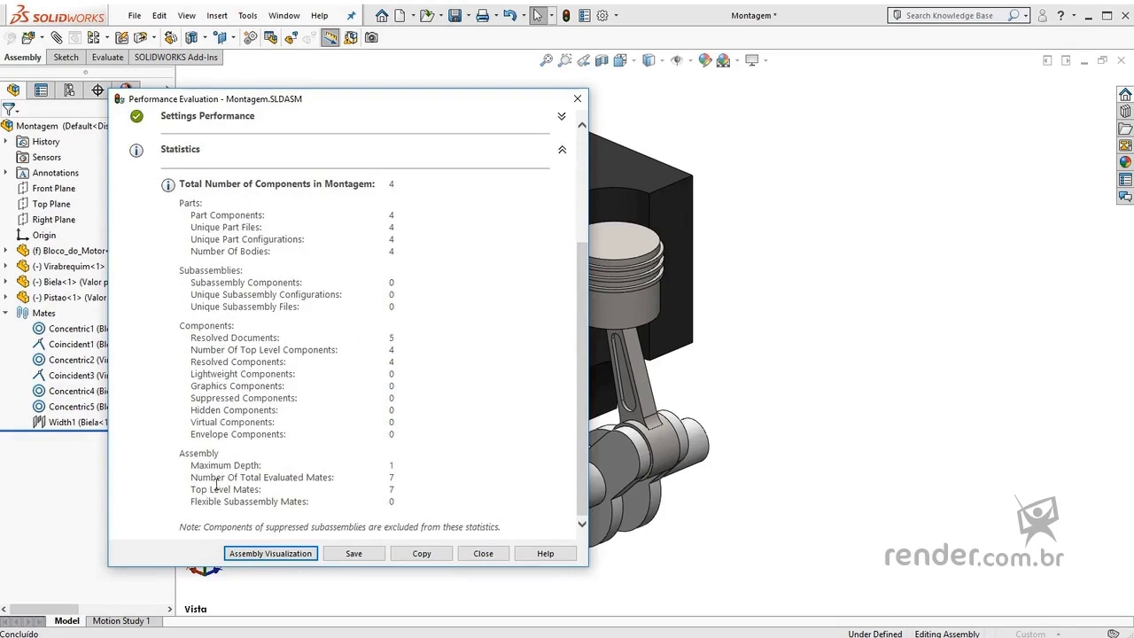
scroll(432, 228, "up", 1)
scroll(432, 228, "up", 1)
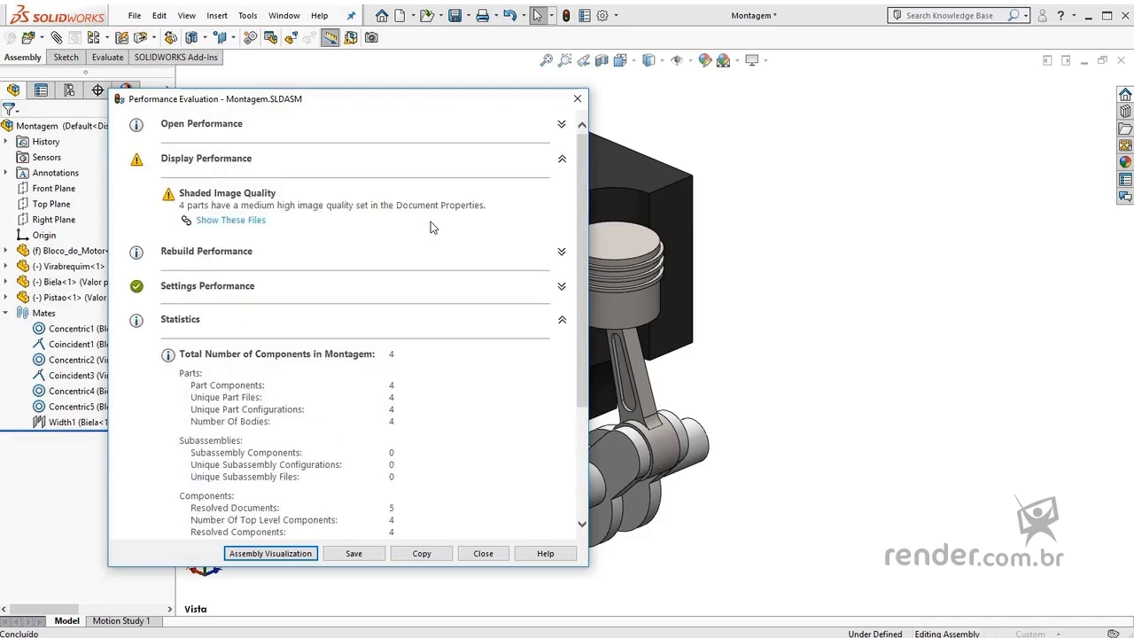
left_click(577, 98)
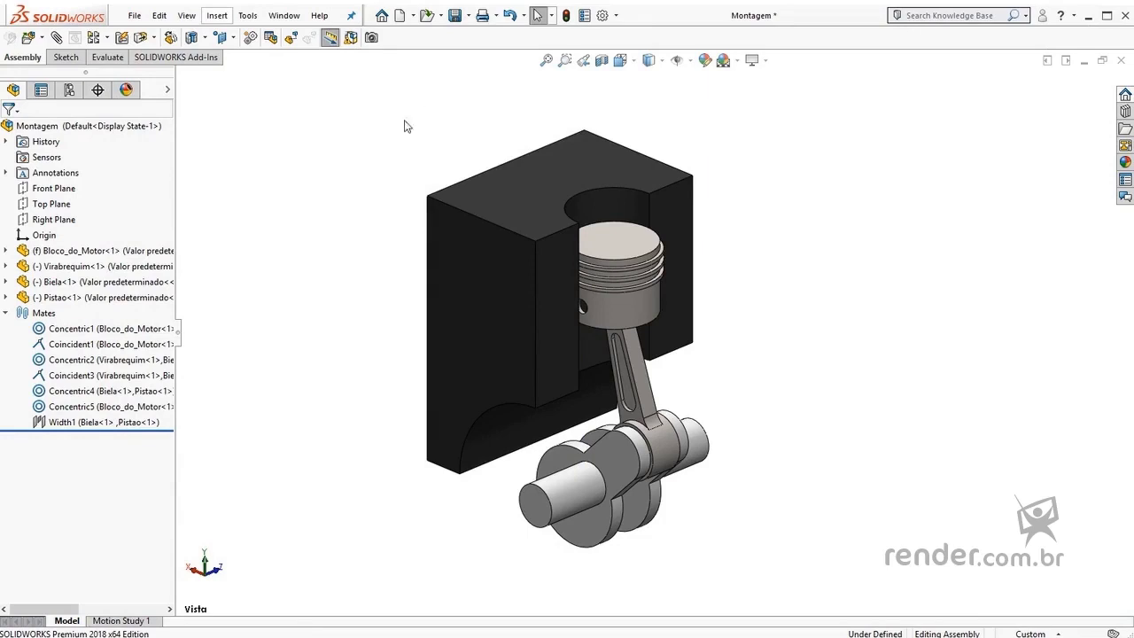
left_click(99, 252)
left_click(96, 265)
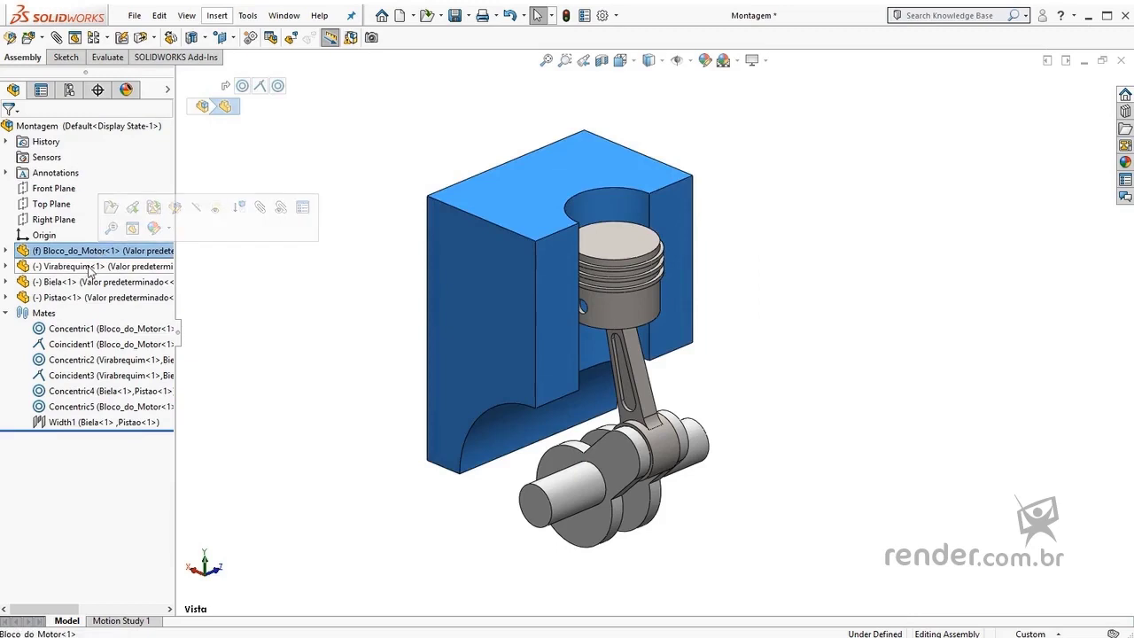
left_click(85, 282)
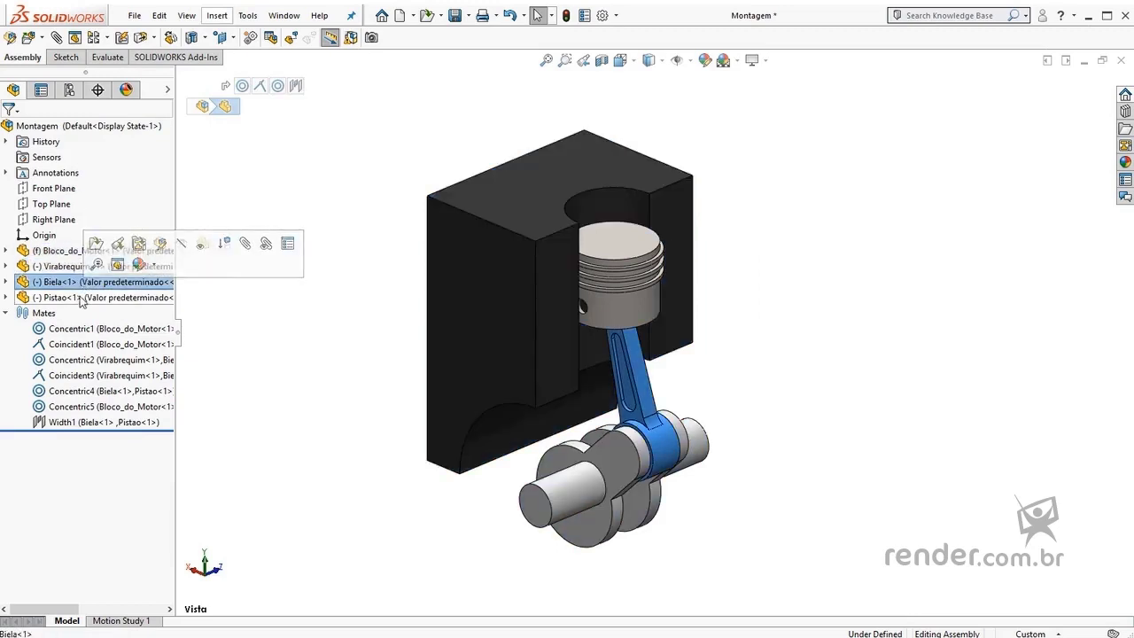
left_click(86, 298)
left_click(251, 339)
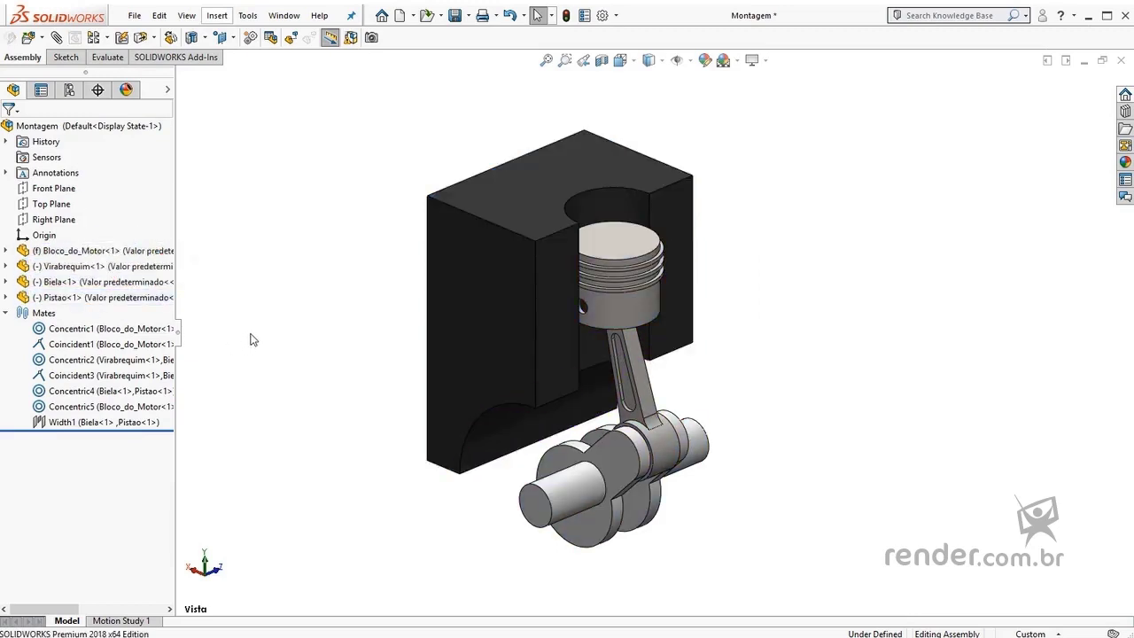